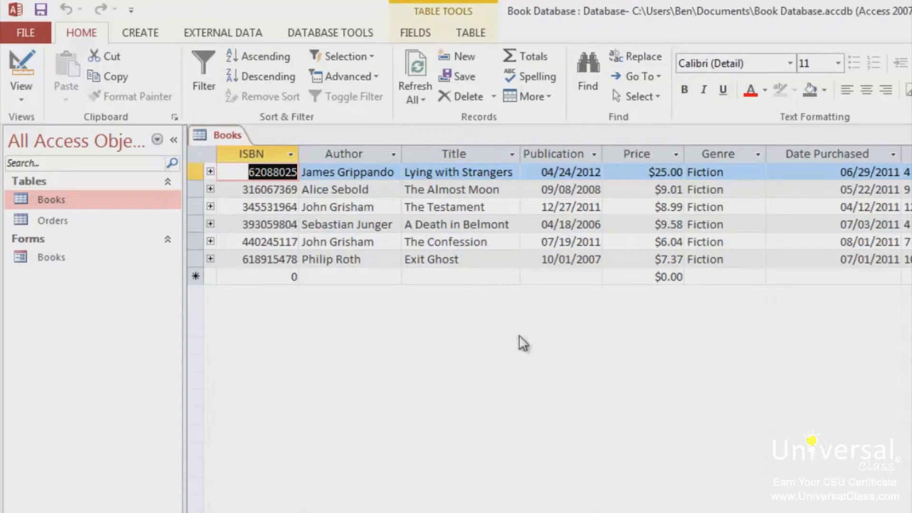
# - Create a simple select query from the Books table containing only the Author field, and open it to view its records
pyautogui.click(143, 41)
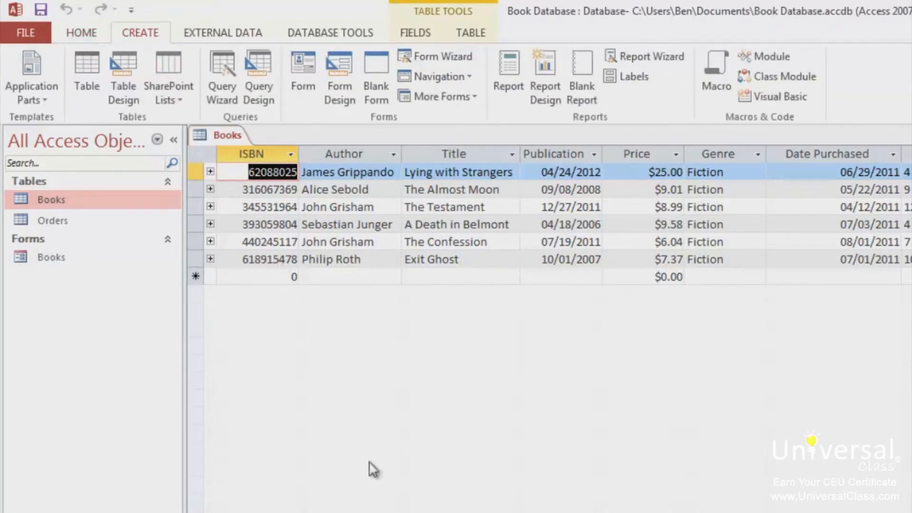
pyautogui.click(221, 88)
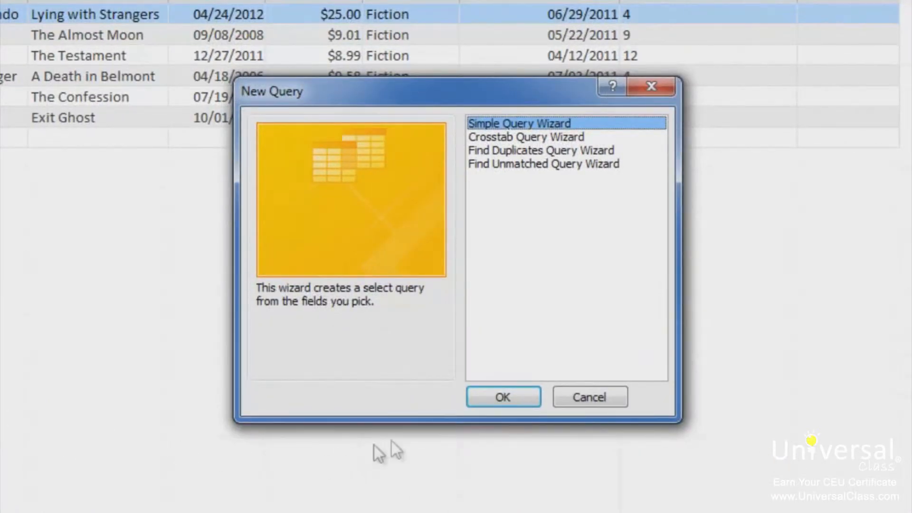
pyautogui.click(501, 399)
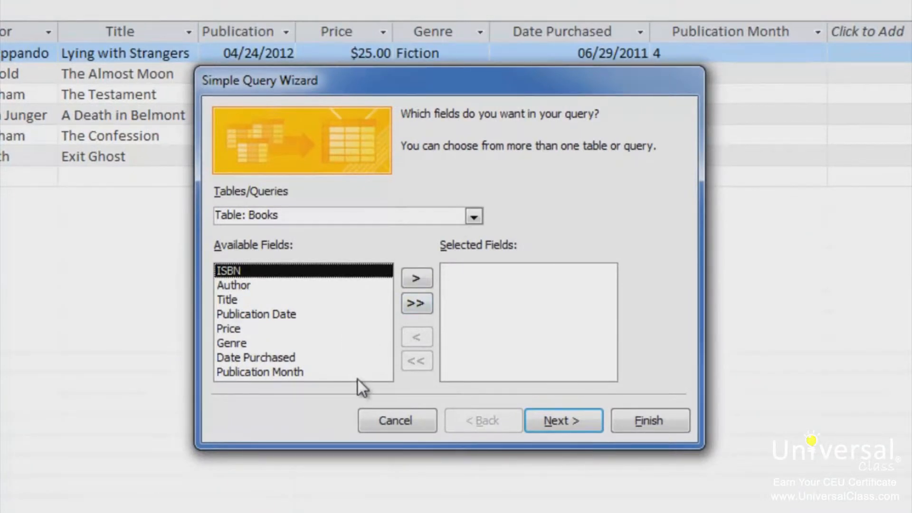
pyautogui.click(249, 287)
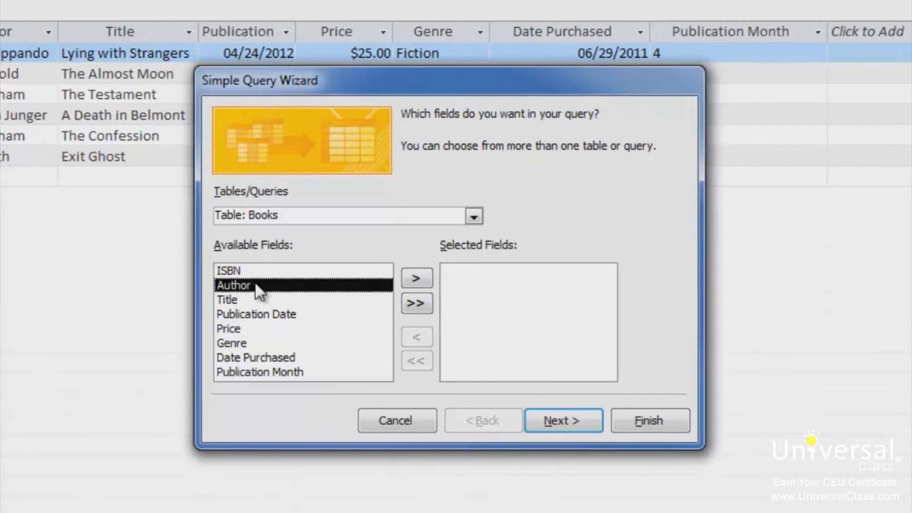
pyautogui.click(416, 279)
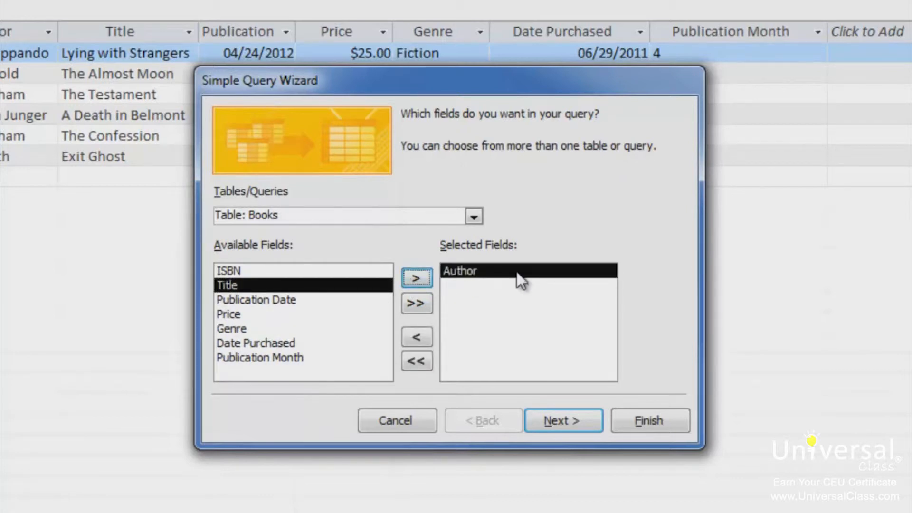
pyautogui.click(567, 421)
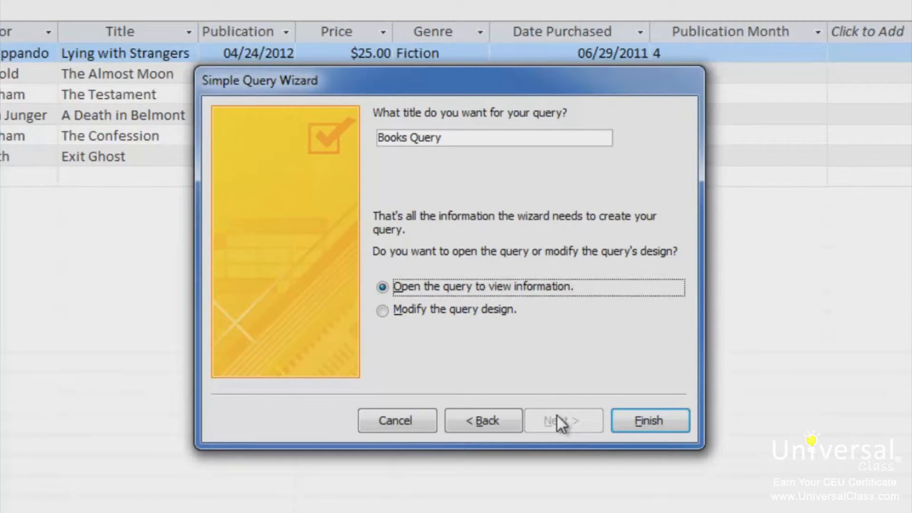
pyautogui.click(670, 422)
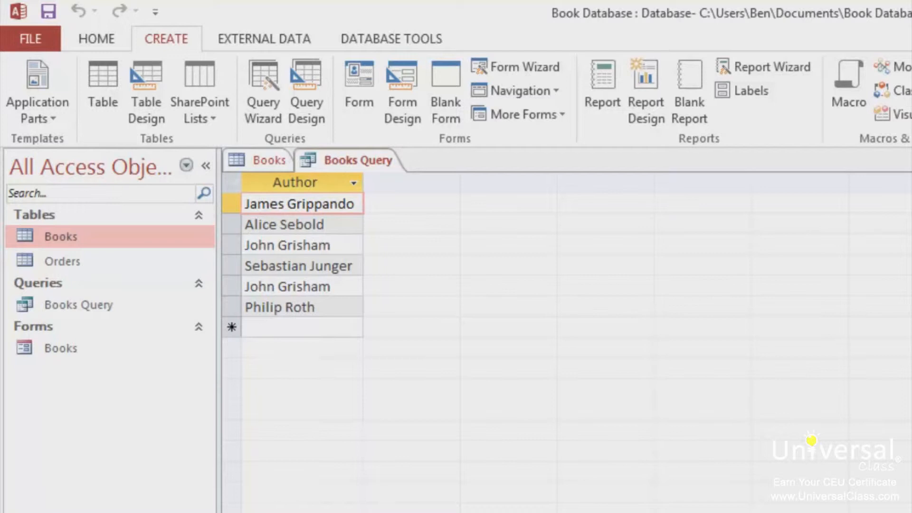
pyautogui.press('F2')
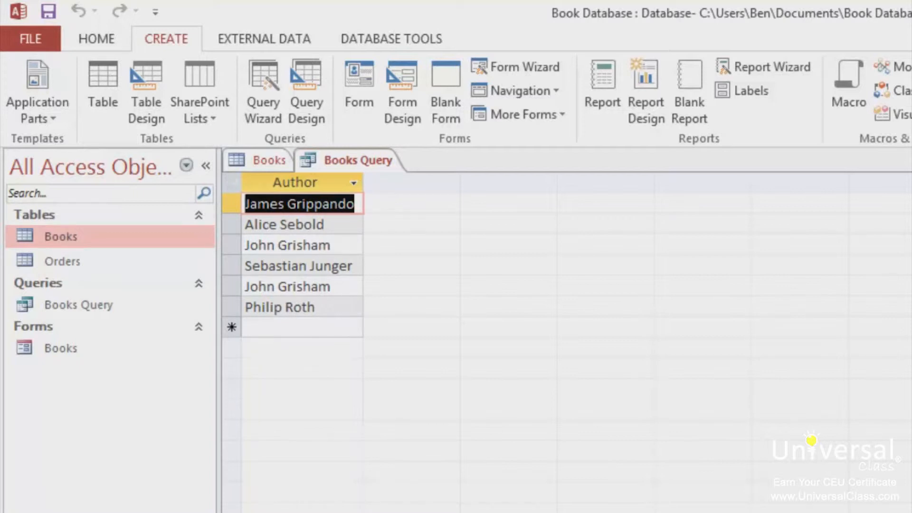
# - Start a crosstab query based on the Books table, using the Title field for the row headings
pyautogui.click(258, 115)
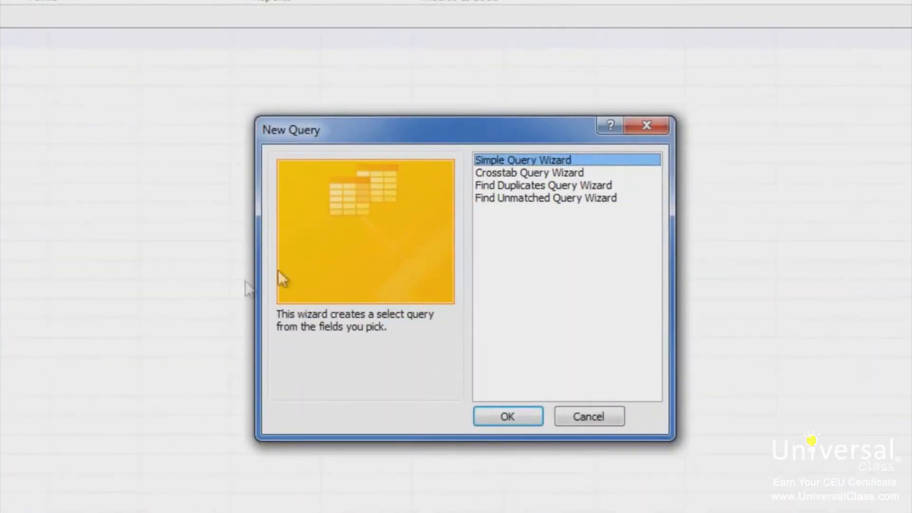
pyautogui.click(496, 173)
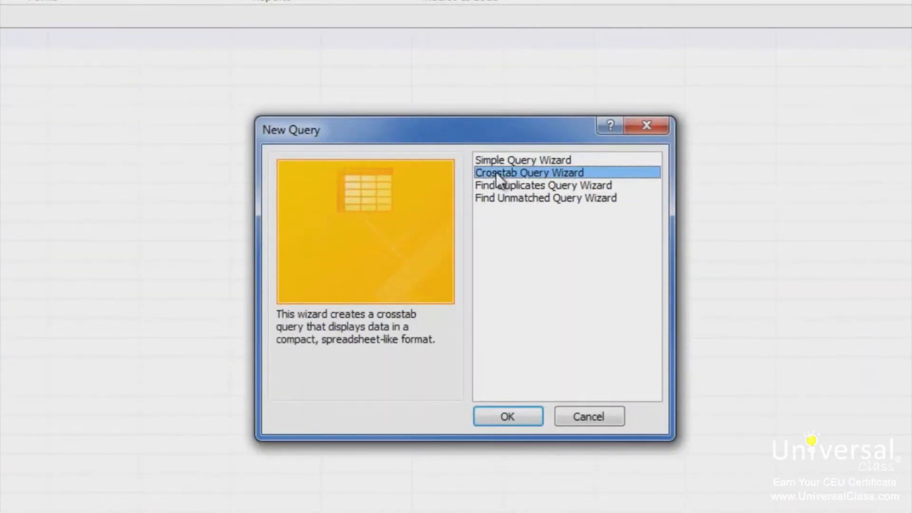
pyautogui.click(492, 413)
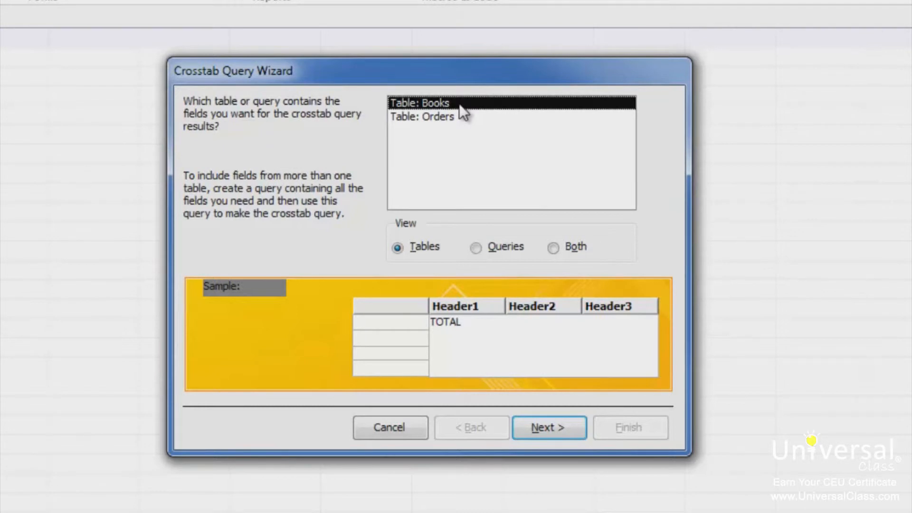
pyautogui.click(544, 427)
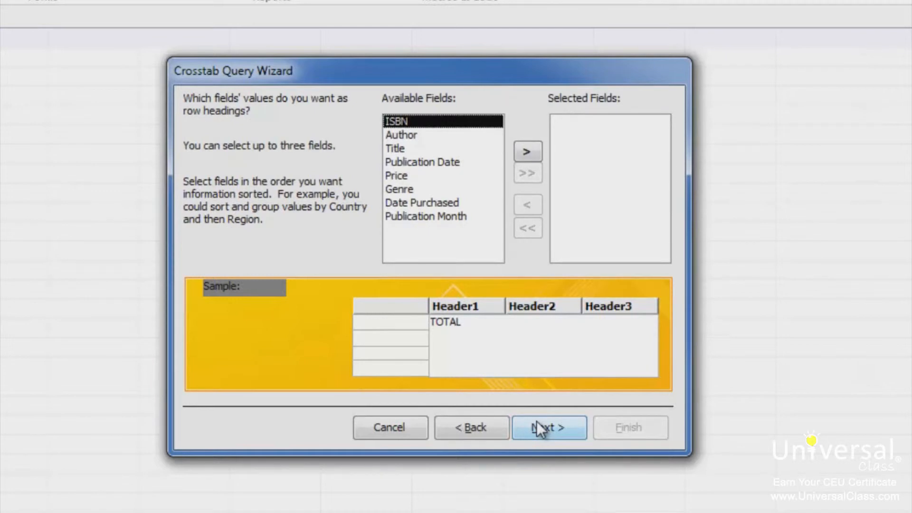
pyautogui.click(412, 149)
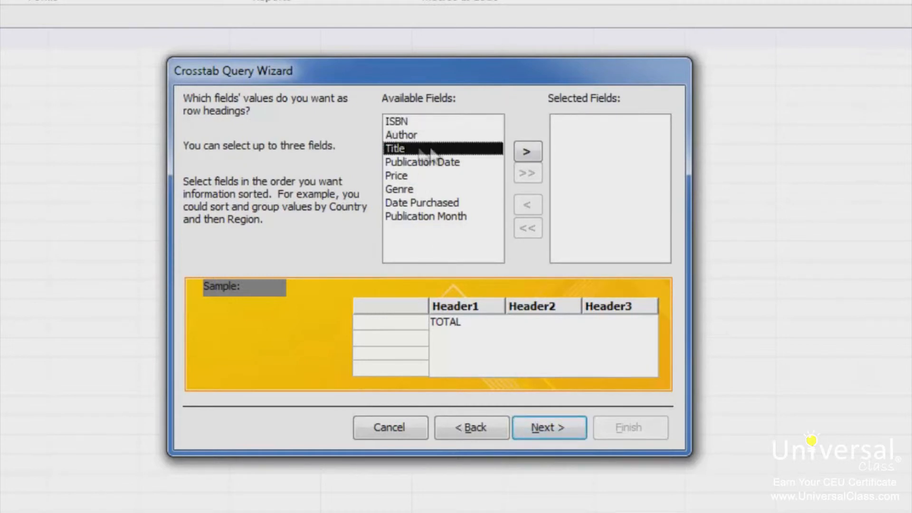
pyautogui.click(528, 152)
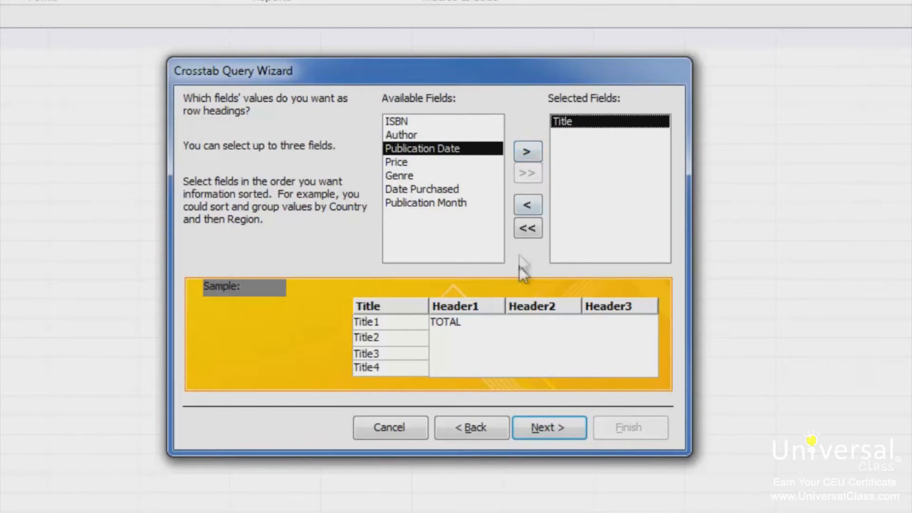
pyautogui.click(557, 430)
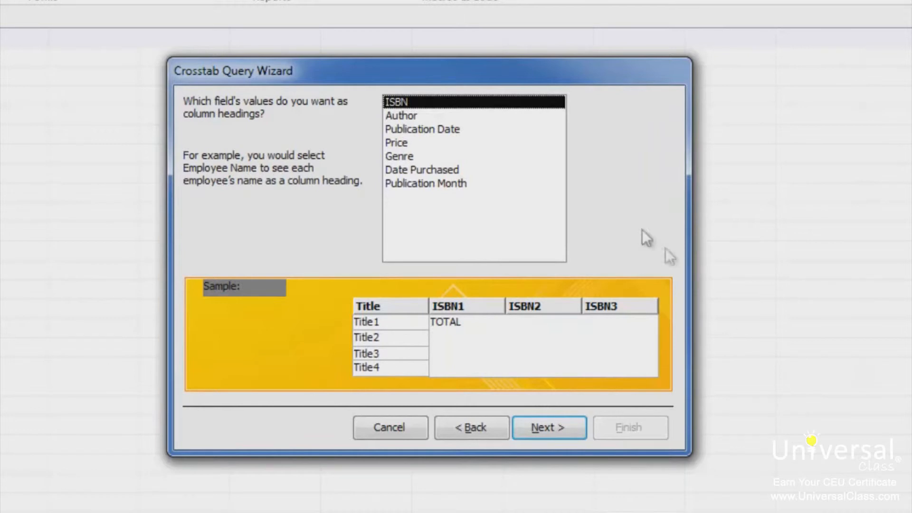
# - Use Author for the crosstab's column headings and Count of ISBN as the calculated value, then finish and view the query
pyautogui.click(418, 116)
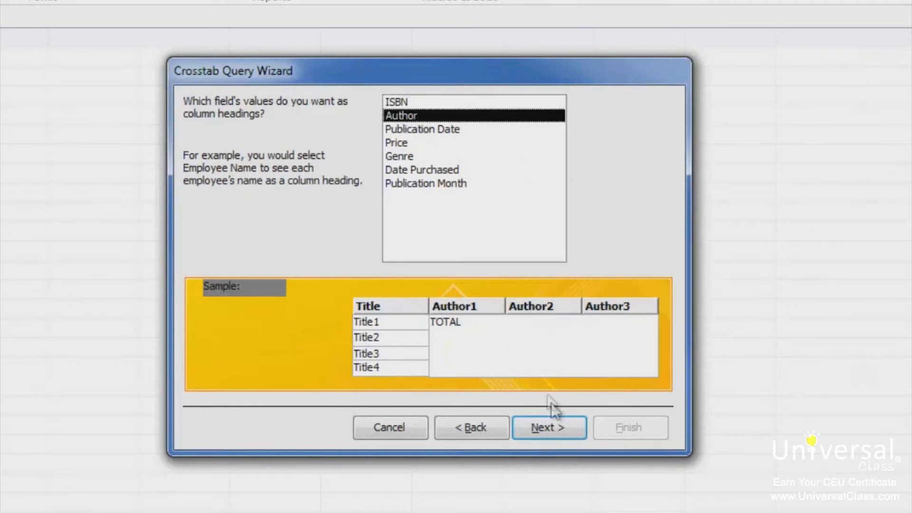
pyautogui.click(555, 425)
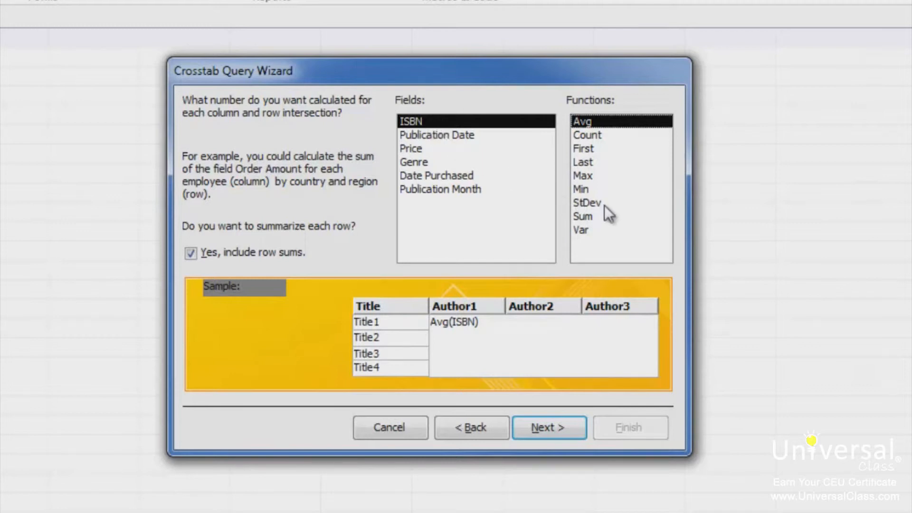
pyautogui.click(599, 136)
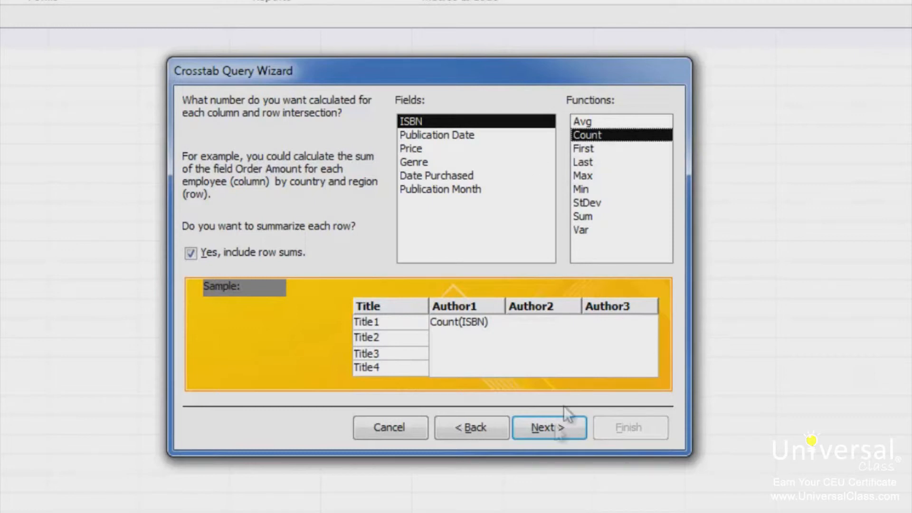
pyautogui.click(550, 428)
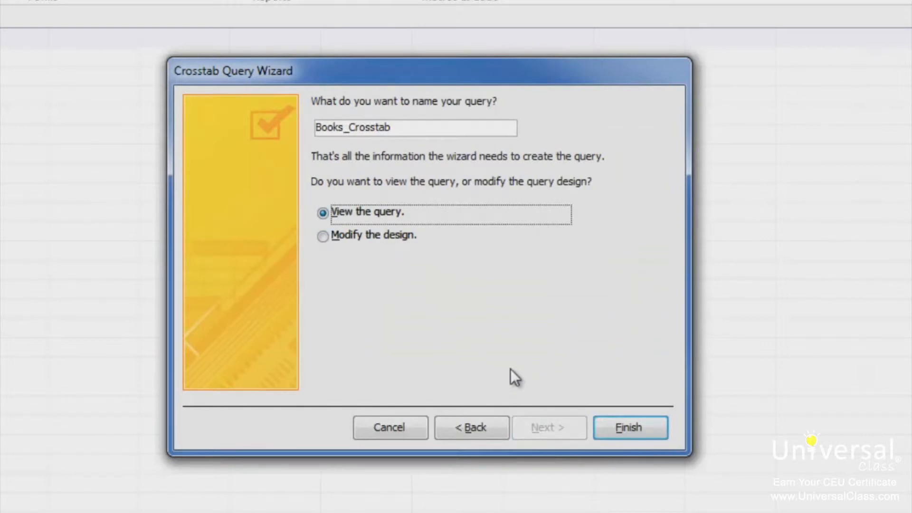
pyautogui.click(637, 430)
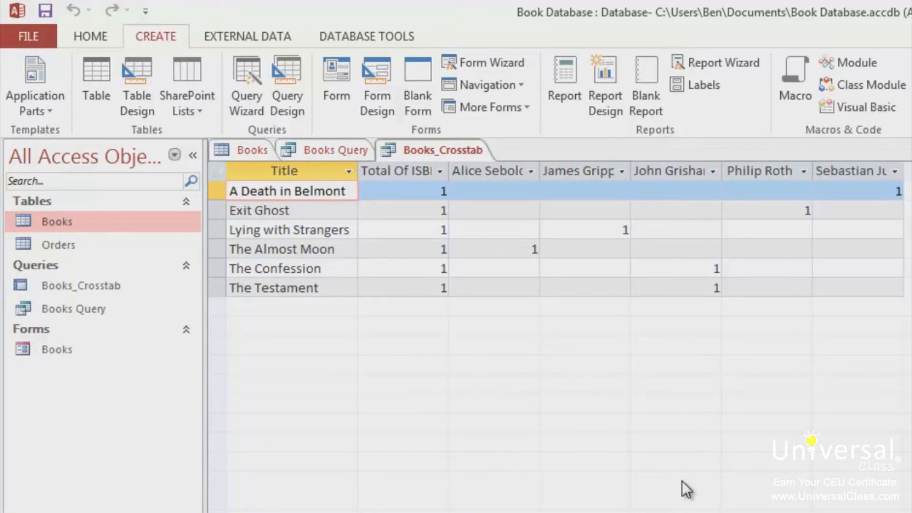
# - Return to the Books table and start a second crosstab query on it with Title as the row heading
pyautogui.click(242, 155)
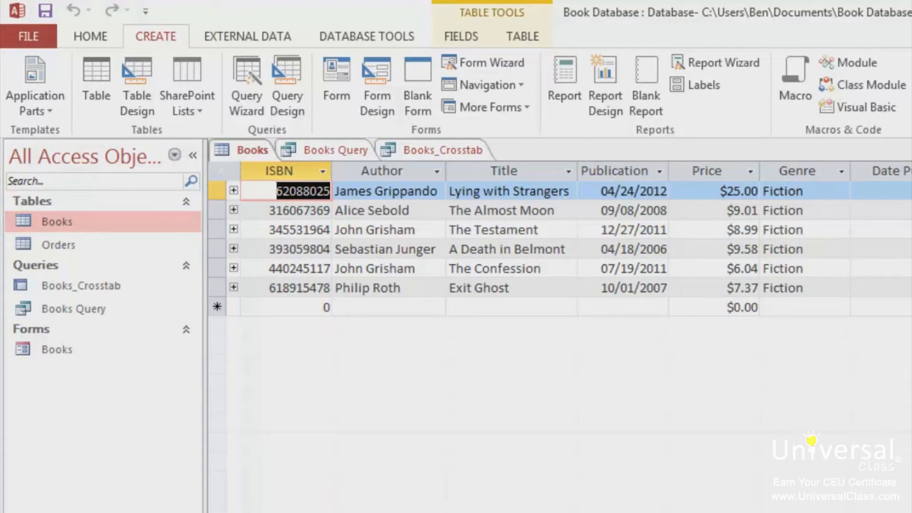
pyautogui.click(242, 105)
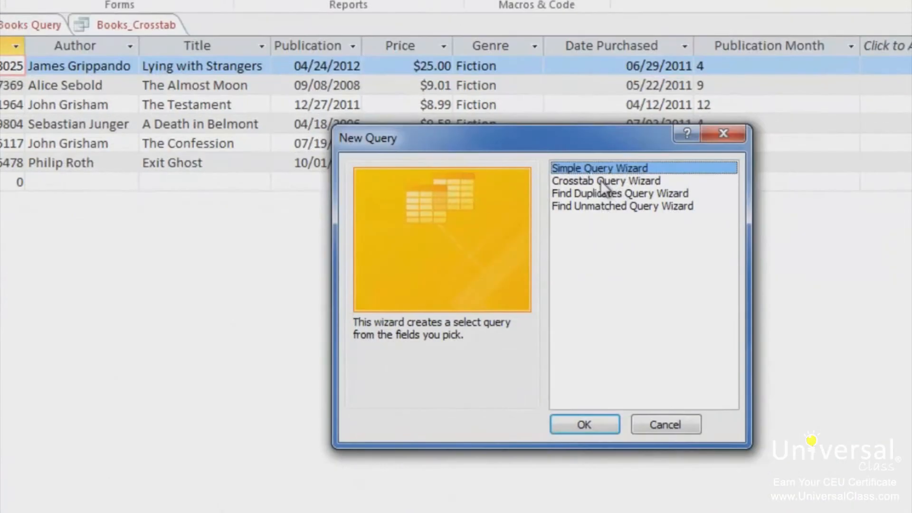
pyautogui.click(733, 234)
pyautogui.click(585, 423)
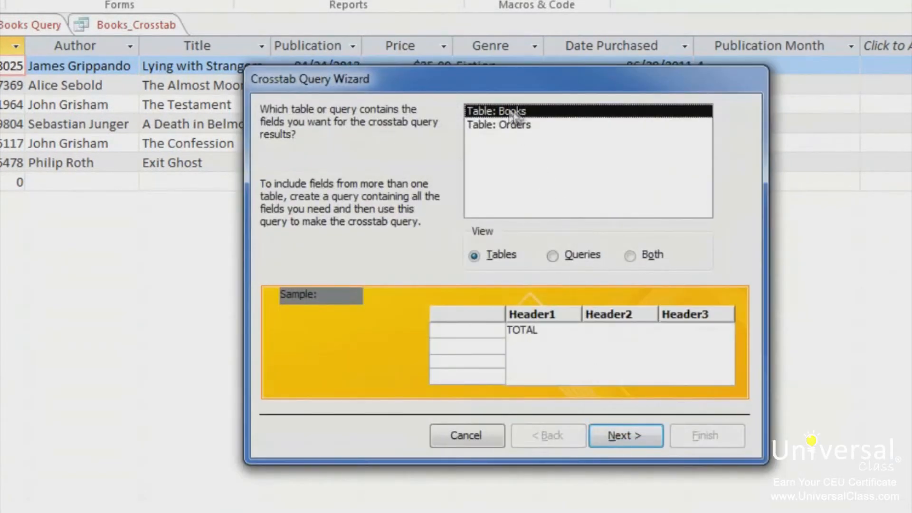
pyautogui.click(620, 440)
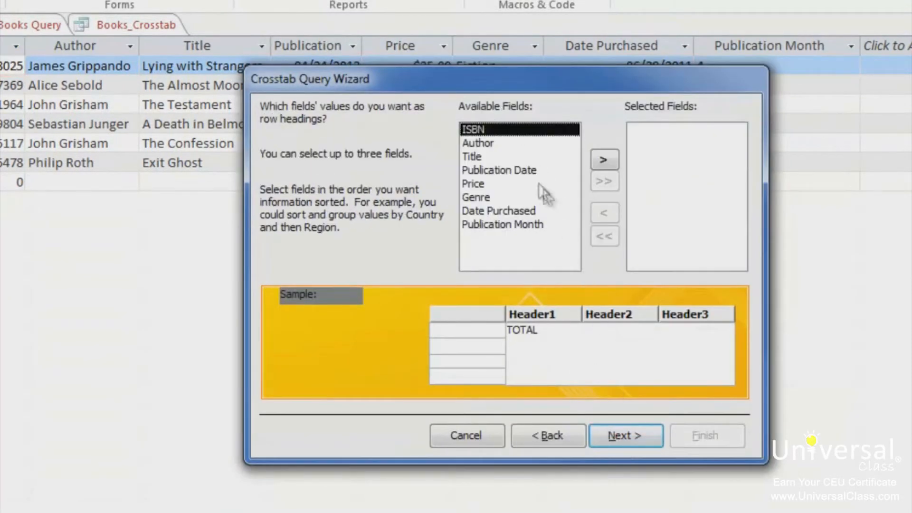
pyautogui.click(481, 158)
pyautogui.click(603, 158)
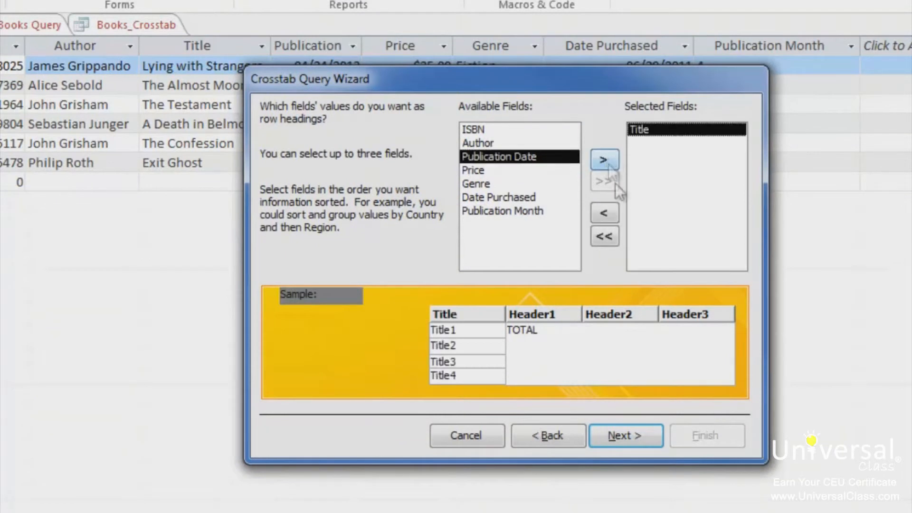
pyautogui.click(635, 437)
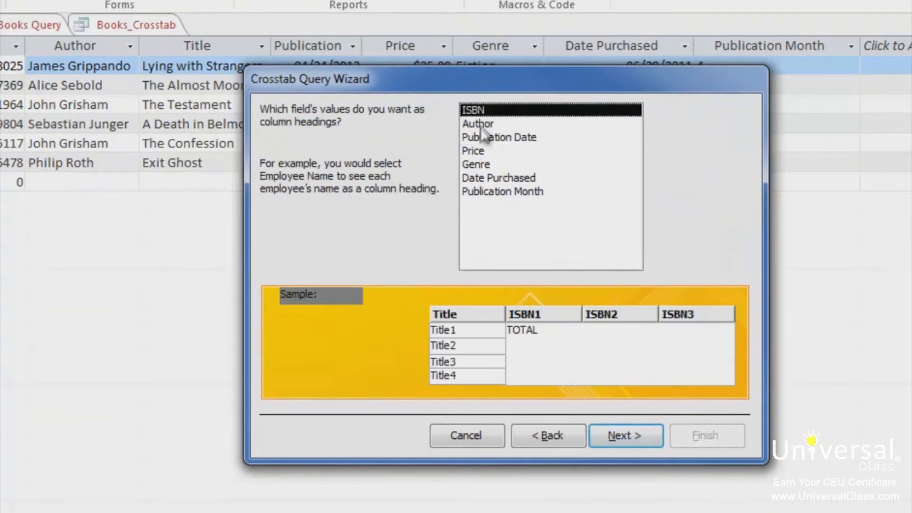
# - Complete the second crosstab with Author as column headings and the Avg of Price at each intersection, and view the query
pyautogui.click(486, 124)
pyautogui.click(639, 435)
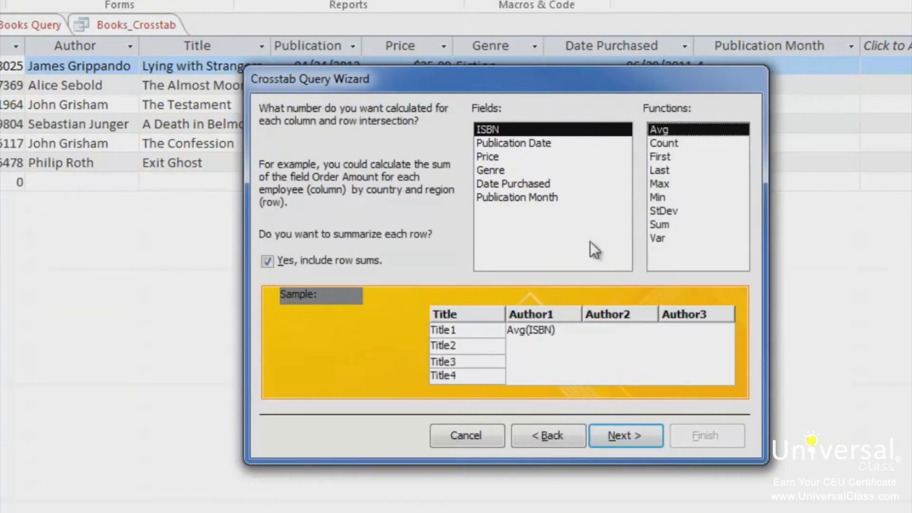
pyautogui.click(495, 155)
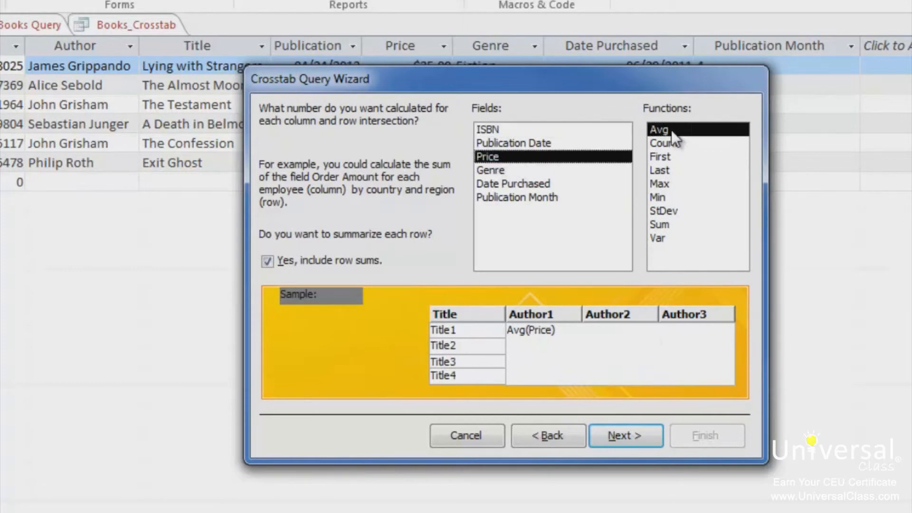
pyautogui.click(622, 434)
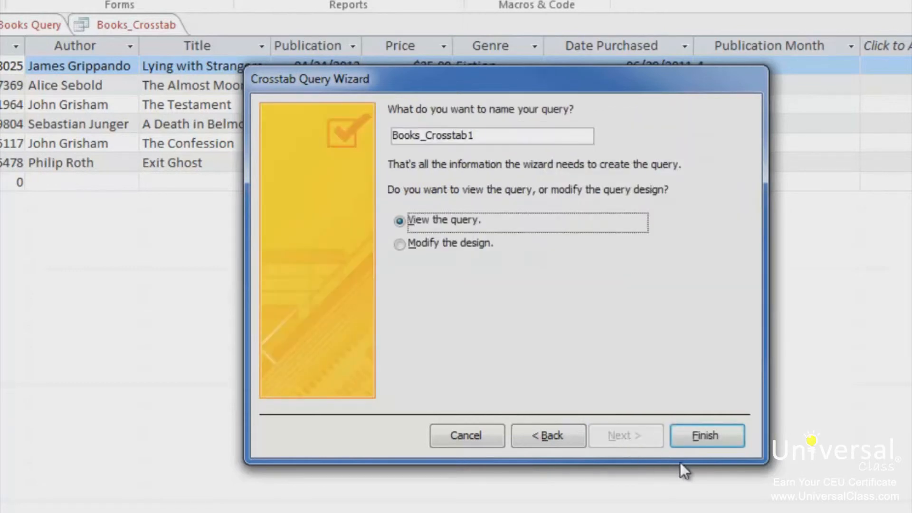
pyautogui.click(699, 435)
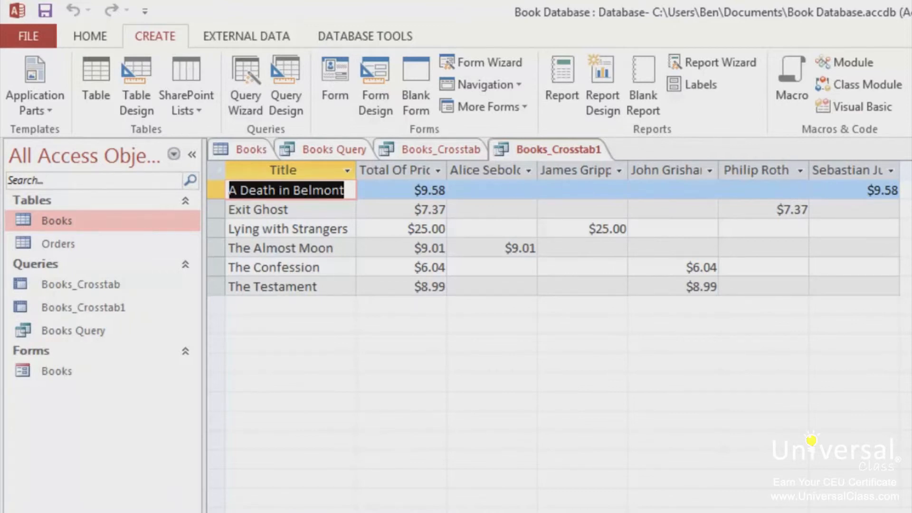
# - Start a find duplicates query on the Books table and choose Author as the duplicate-value field
pyautogui.click(251, 104)
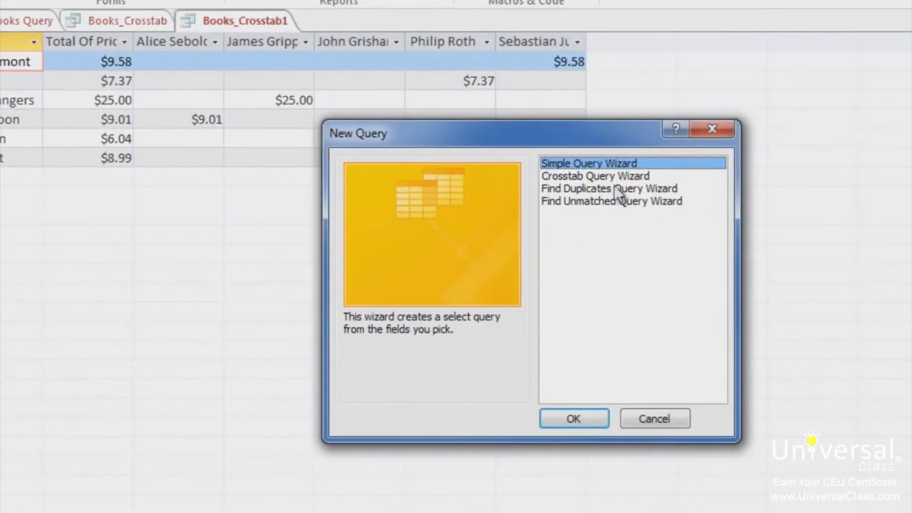
pyautogui.click(617, 189)
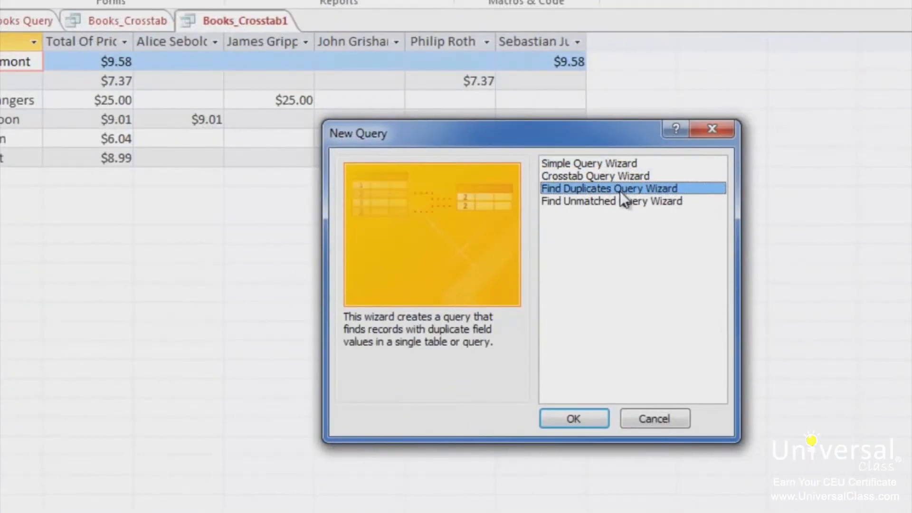
pyautogui.click(573, 420)
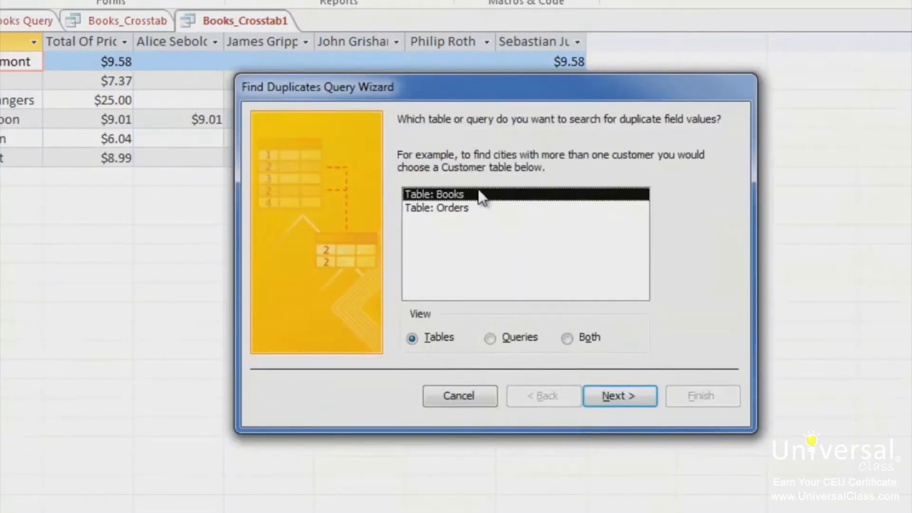
pyautogui.click(626, 395)
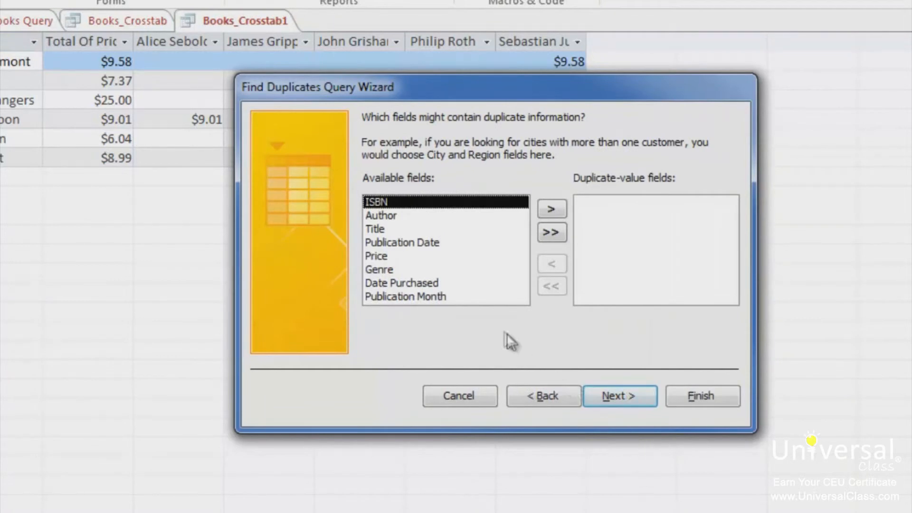
pyautogui.click(386, 216)
pyautogui.click(552, 208)
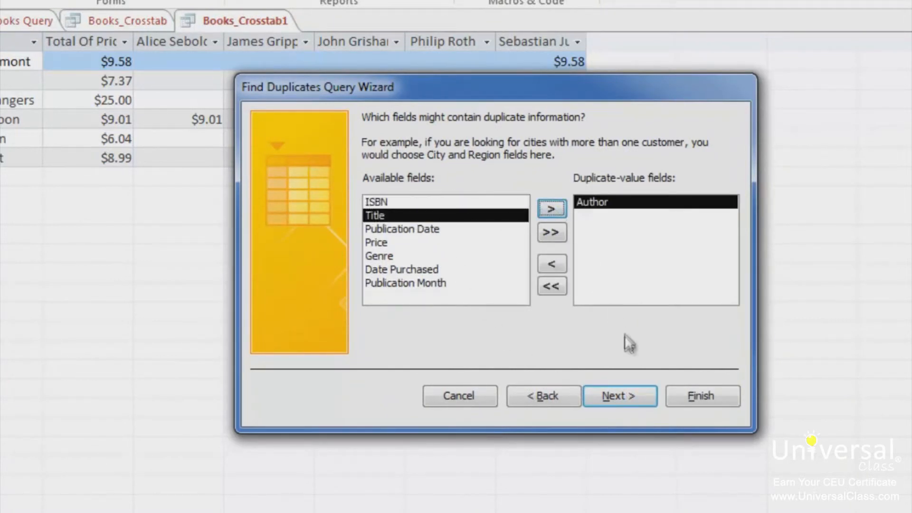
# - Include Title as an additional field in the find duplicates query, keep its suggested name, and finish to view the results
pyautogui.click(631, 400)
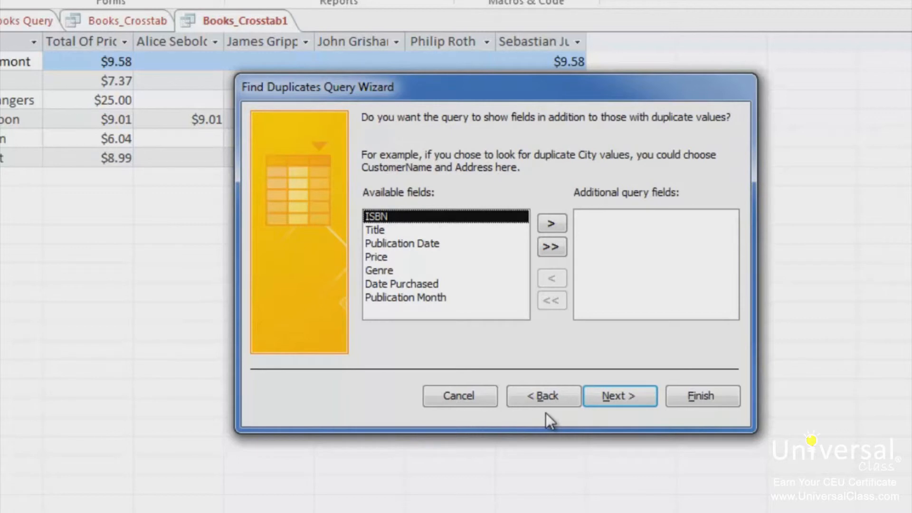
pyautogui.click(380, 230)
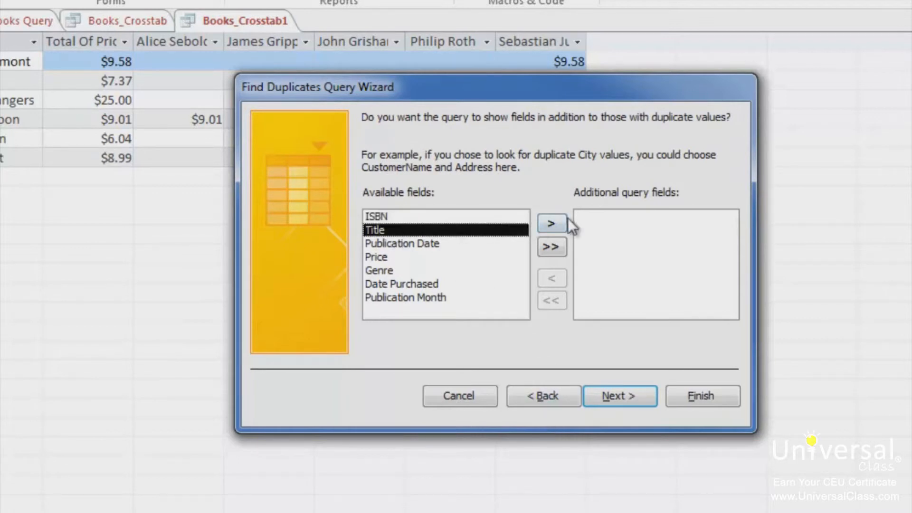
pyautogui.click(553, 222)
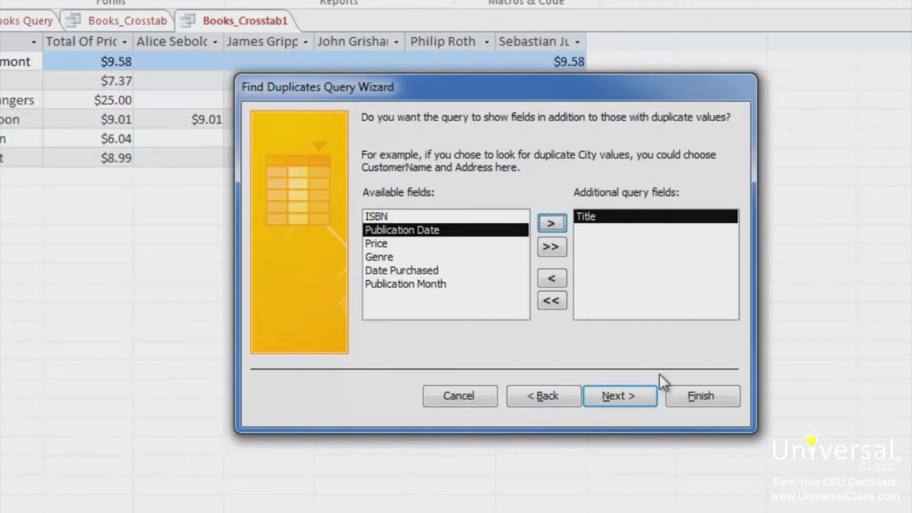
pyautogui.click(623, 401)
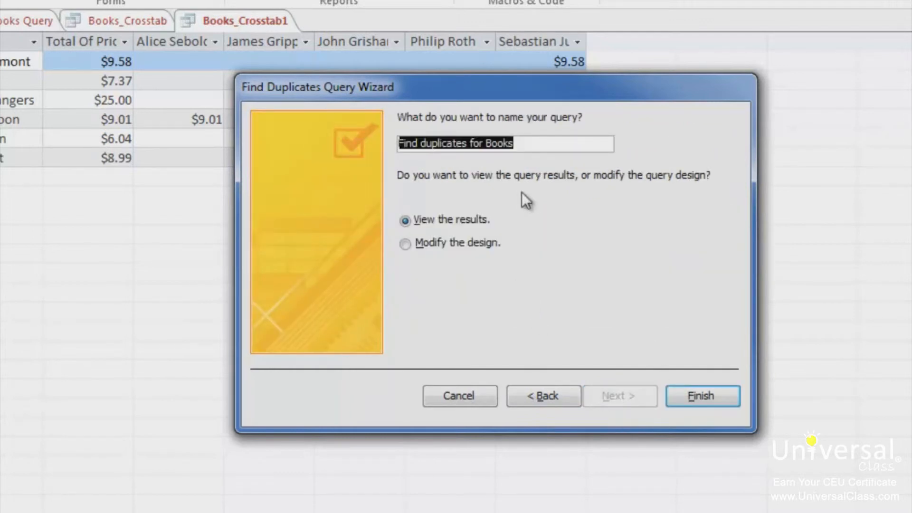
pyautogui.click(702, 389)
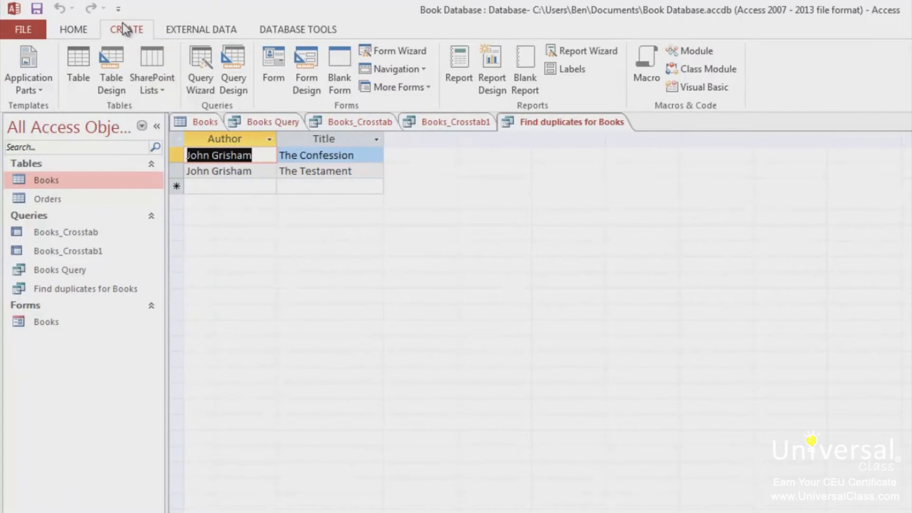
# - Start a find unmatched query comparing the Books table with related records in Orders, matching the tables on ISBN
pyautogui.click(200, 90)
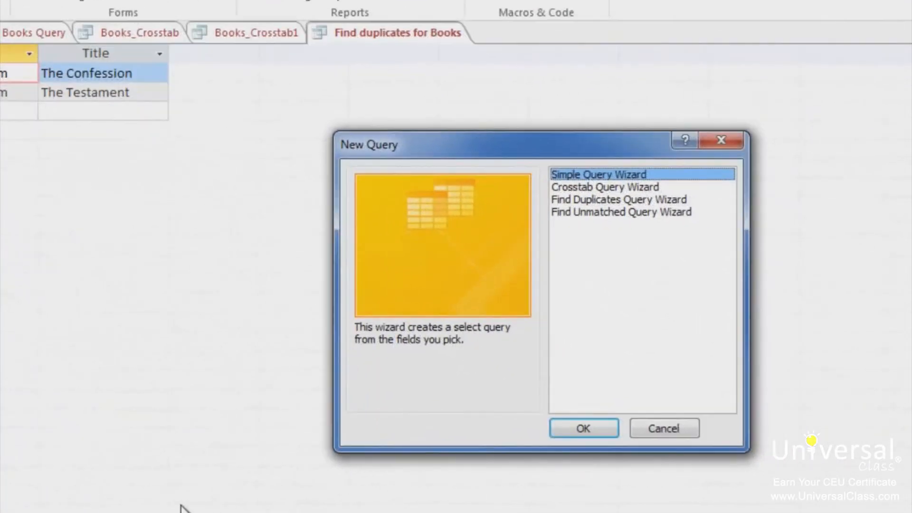
pyautogui.click(601, 213)
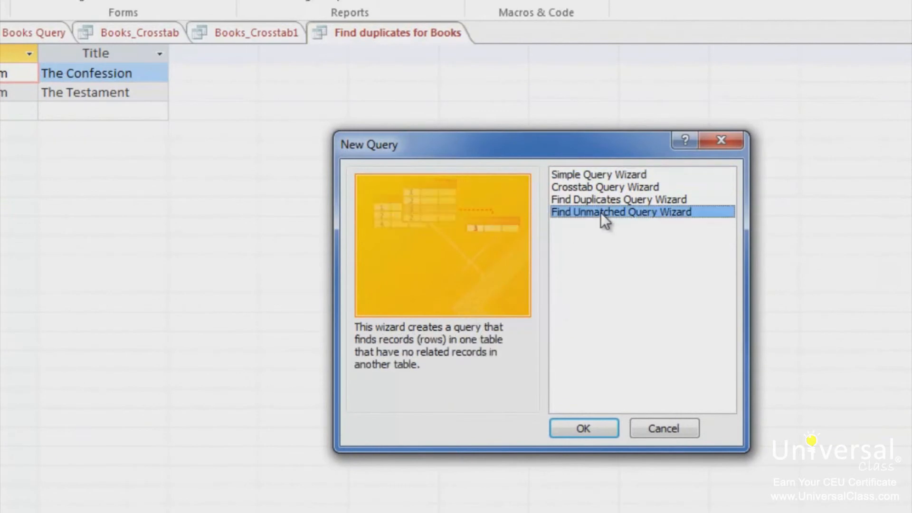
pyautogui.click(581, 428)
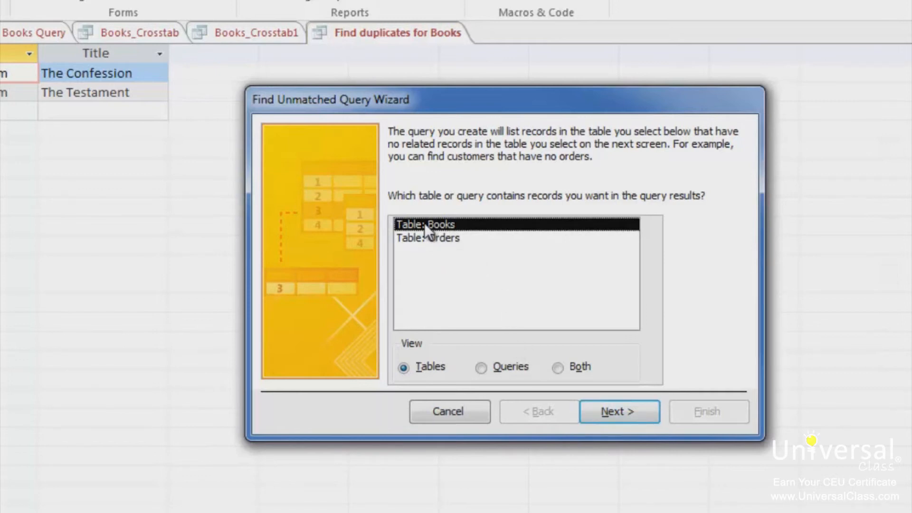
pyautogui.click(629, 412)
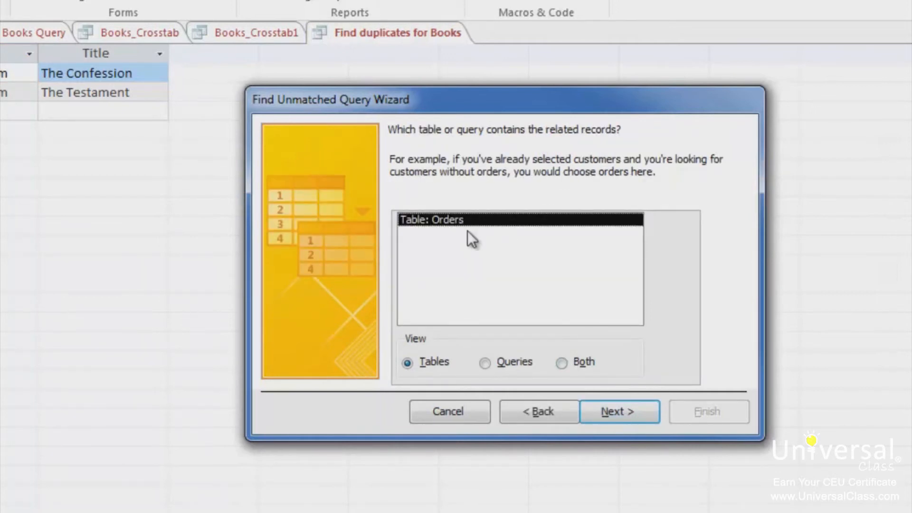
pyautogui.click(629, 413)
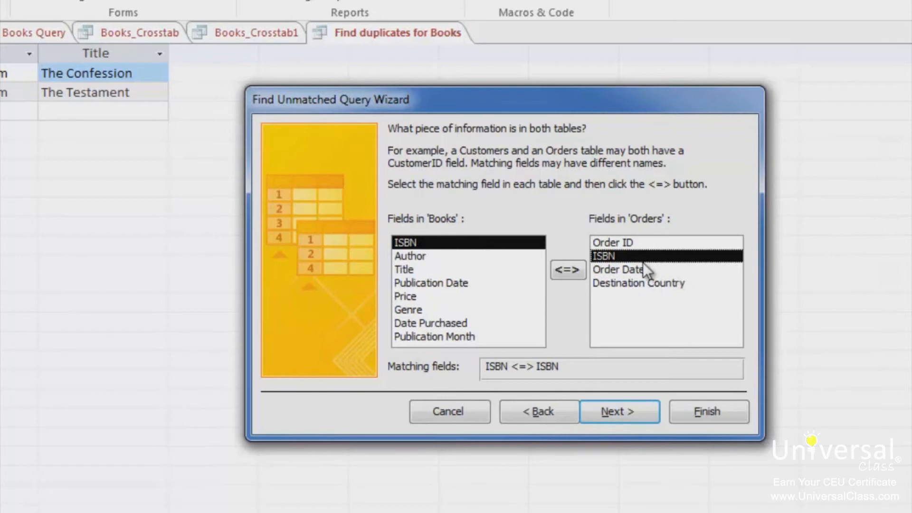
pyautogui.click(630, 409)
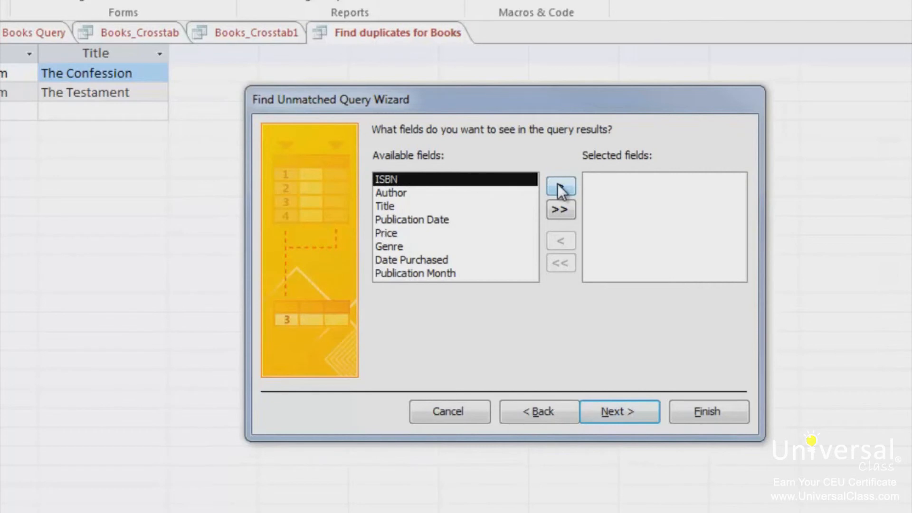
# - Show ISBN, Author and Title in the unmatched query and finish it as Books Without Matching Orders, viewing the results
pyautogui.click(559, 186)
pyautogui.click(560, 185)
pyautogui.click(560, 185)
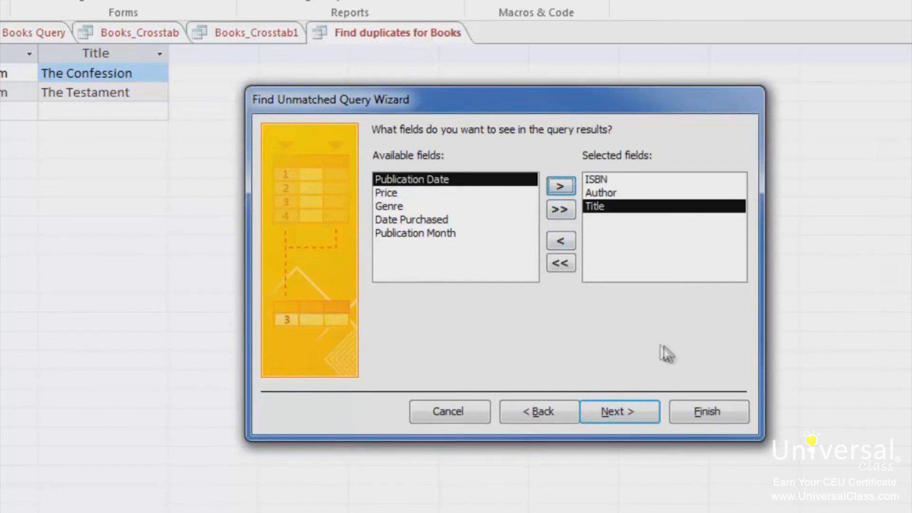
pyautogui.click(621, 416)
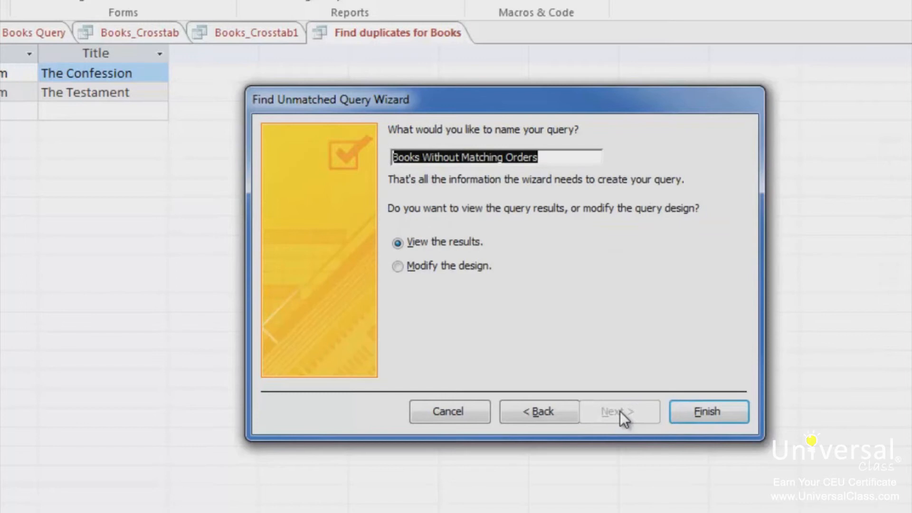
pyautogui.click(702, 412)
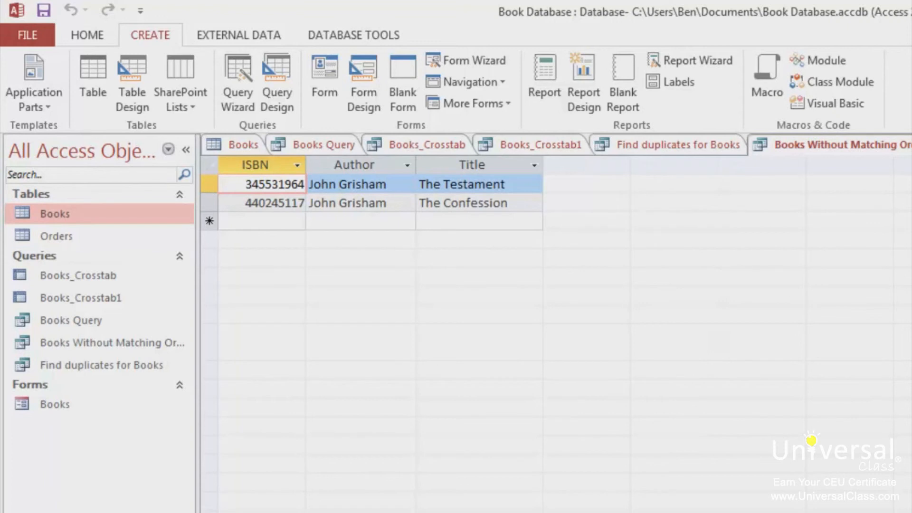
# - Return to the Books table, filter Price to Does Not Equal $25.00, and switch the filter off again
pyautogui.click(238, 144)
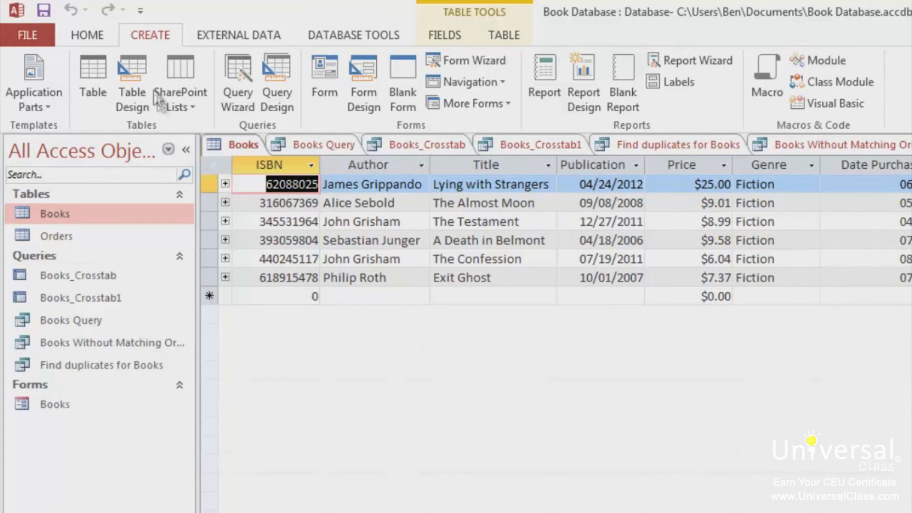
pyautogui.click(89, 35)
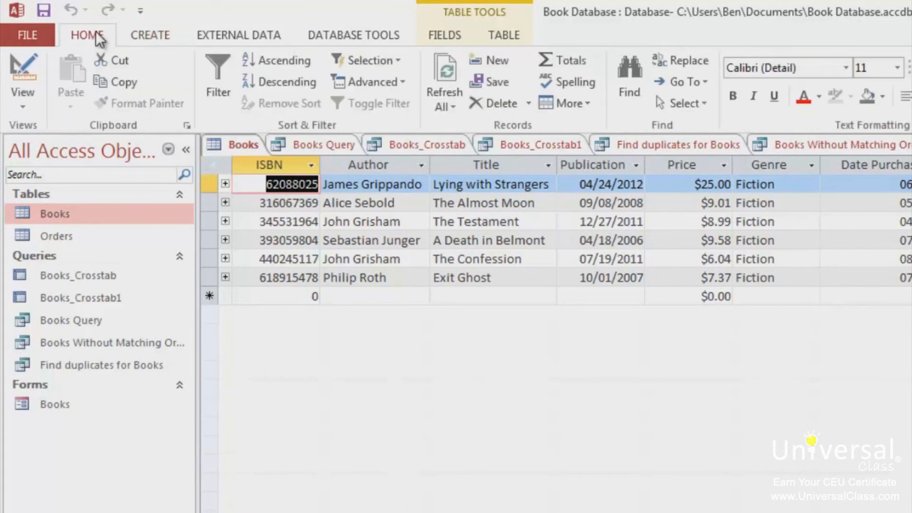
pyautogui.click(712, 166)
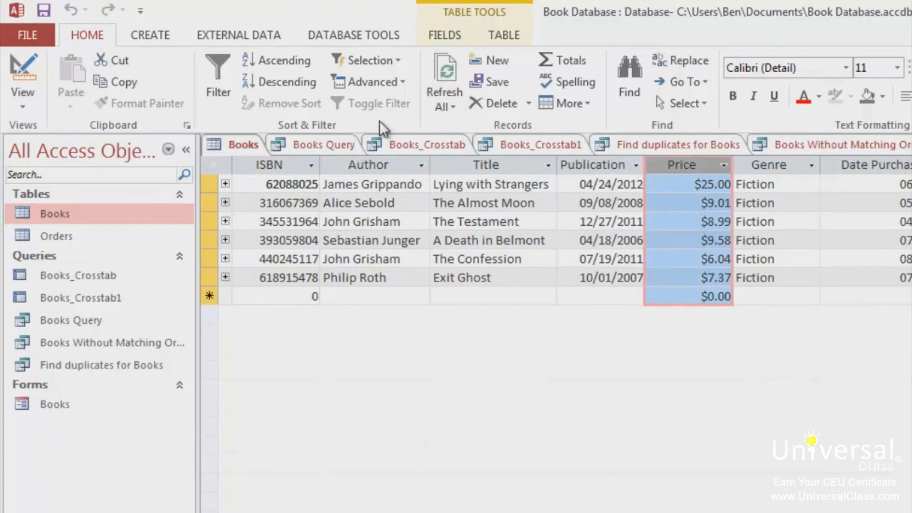
pyautogui.click(390, 61)
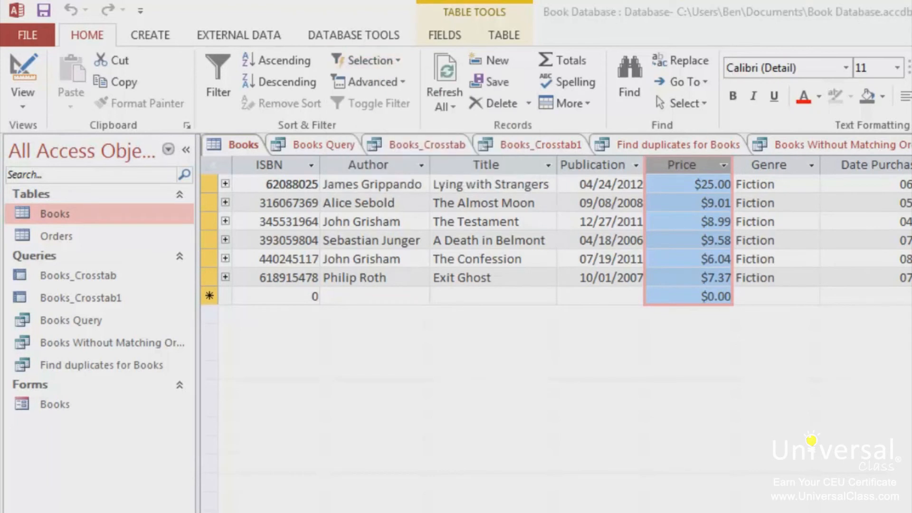
pyautogui.click(388, 62)
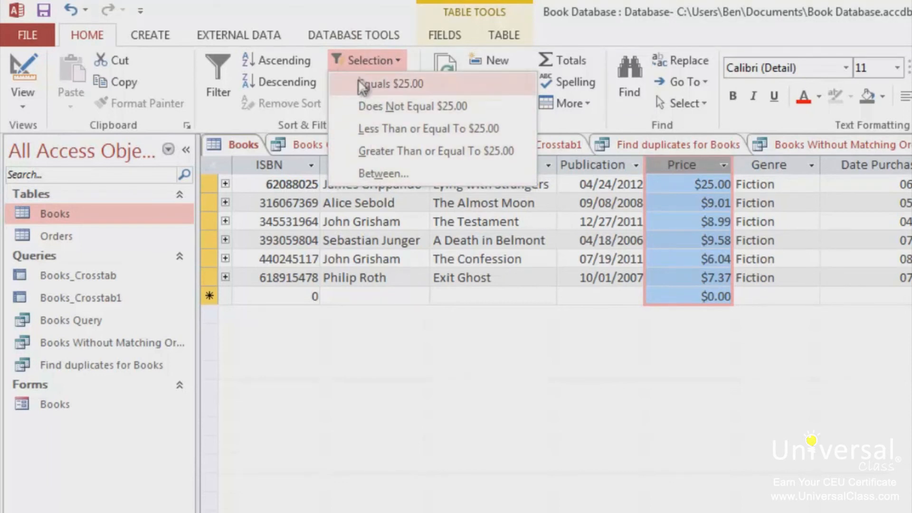
pyautogui.click(452, 106)
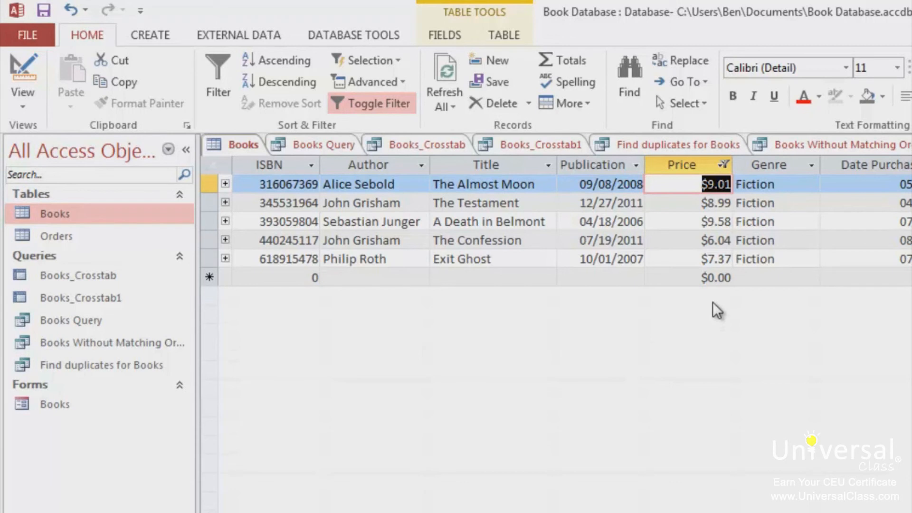
pyautogui.click(363, 103)
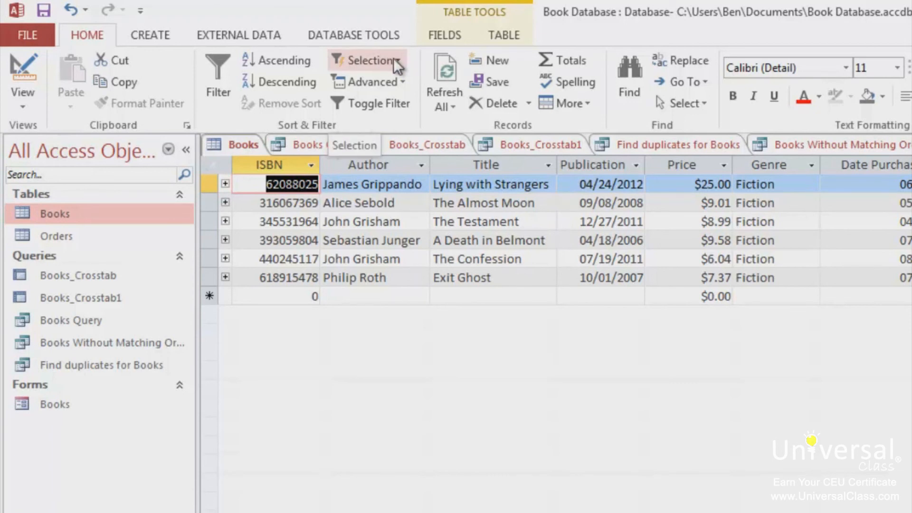
pyautogui.click(406, 84)
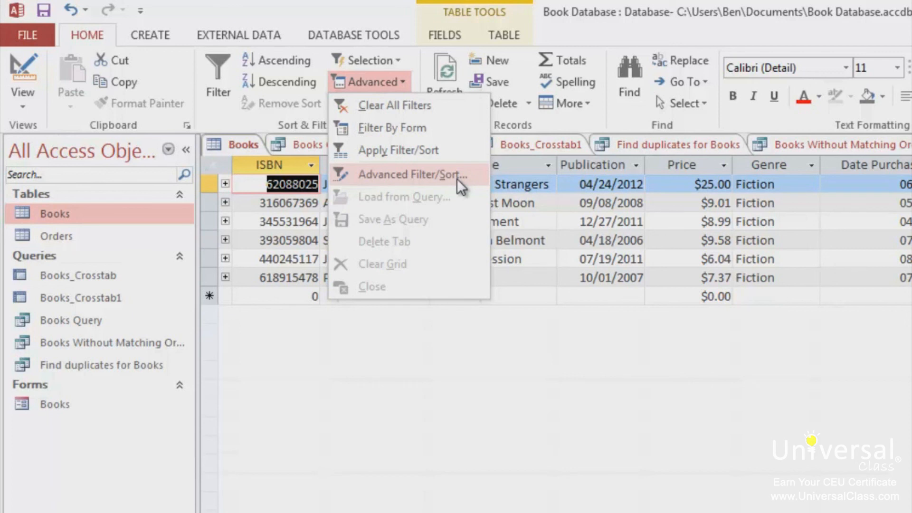
pyautogui.click(519, 431)
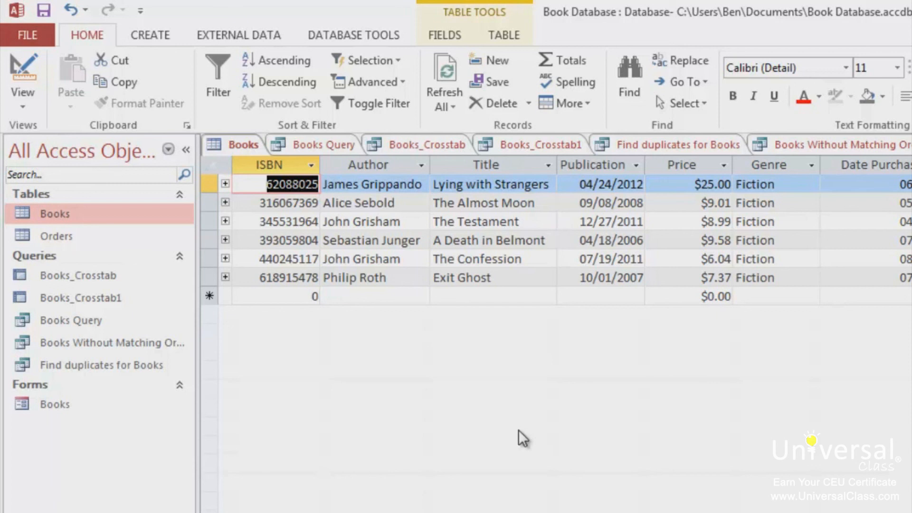
# - Sort the Books table by Title in ascending and descending order, and remove the sort
pyautogui.click(485, 166)
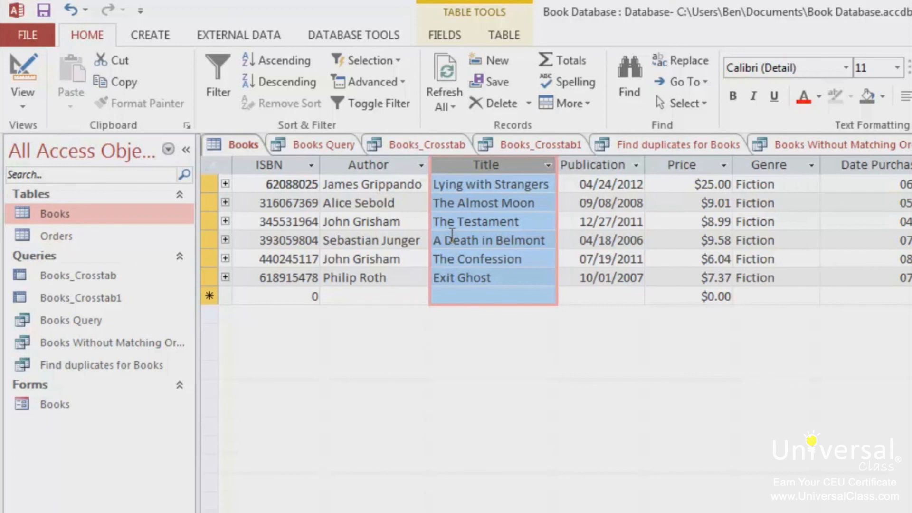
pyautogui.click(280, 64)
pyautogui.click(281, 76)
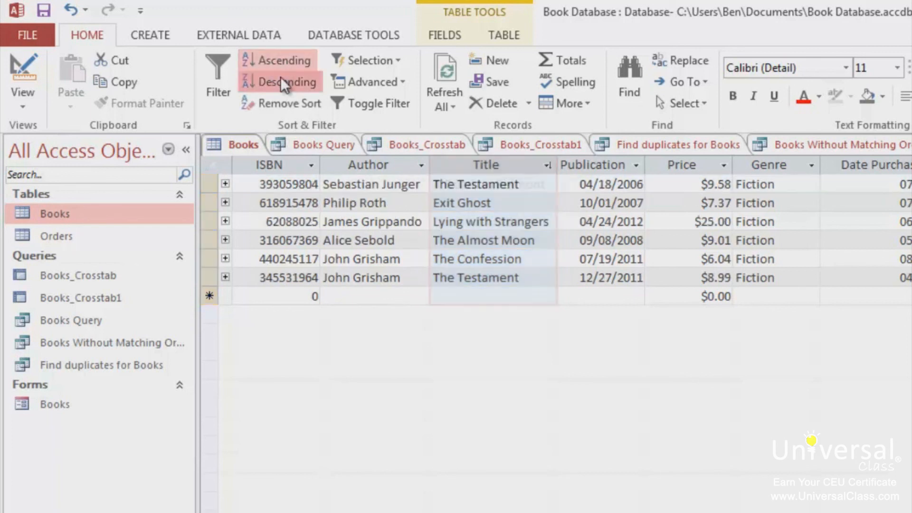
pyautogui.click(291, 104)
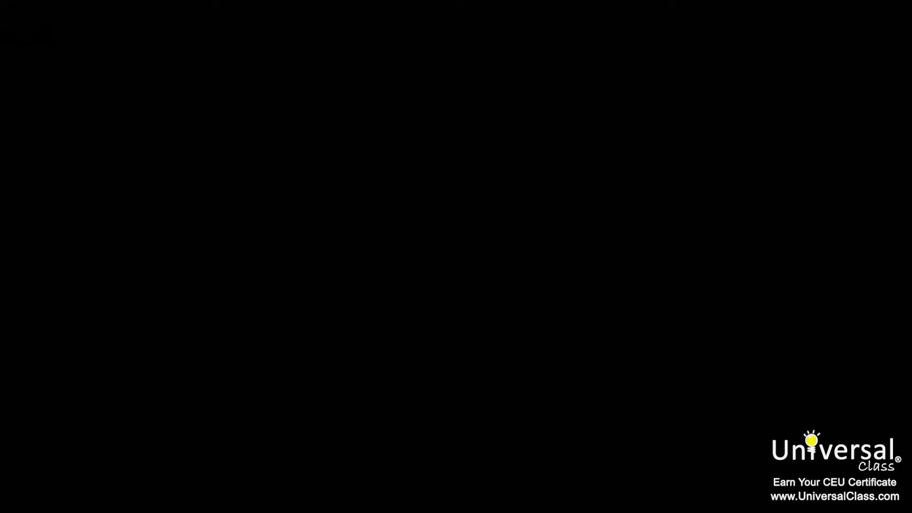